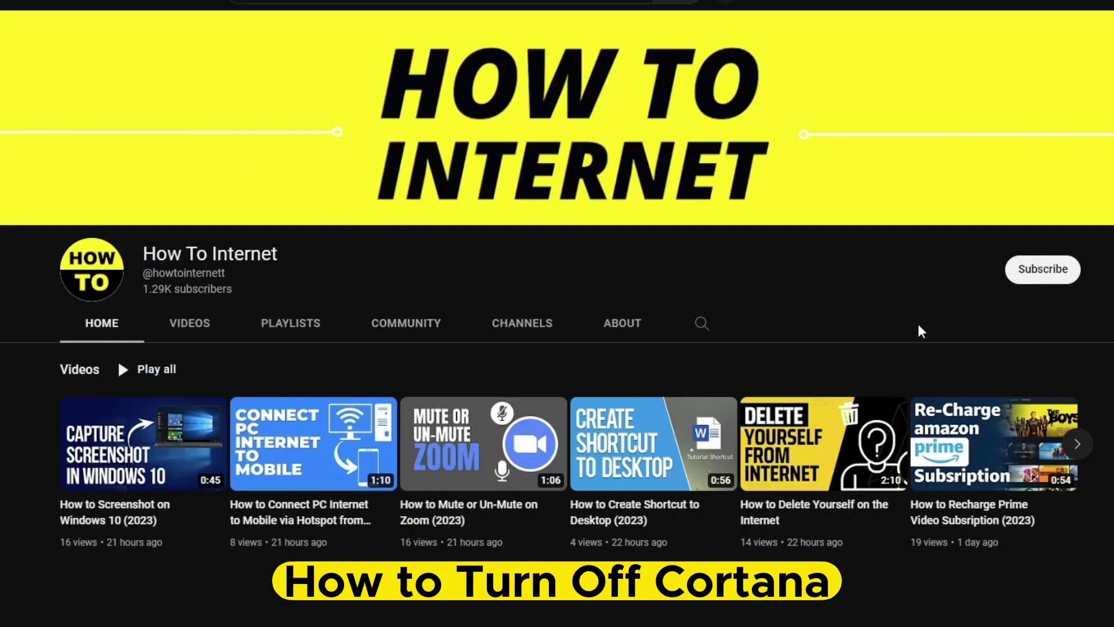
Subscribe to How To Internet and set its notification bell to All.
left_click(1048, 279)
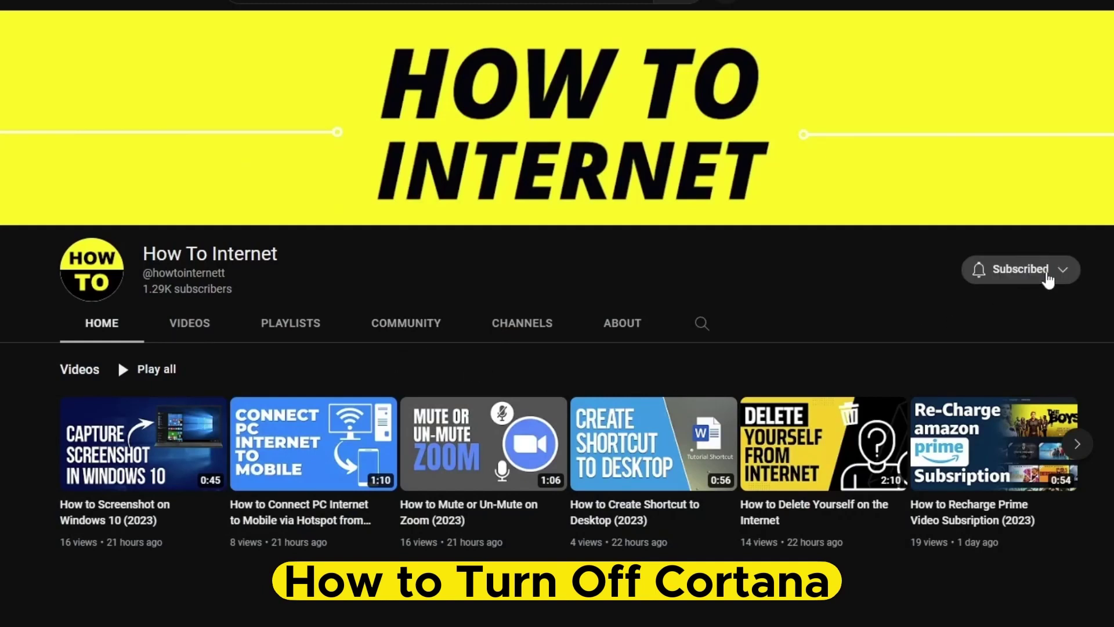
left_click(982, 274)
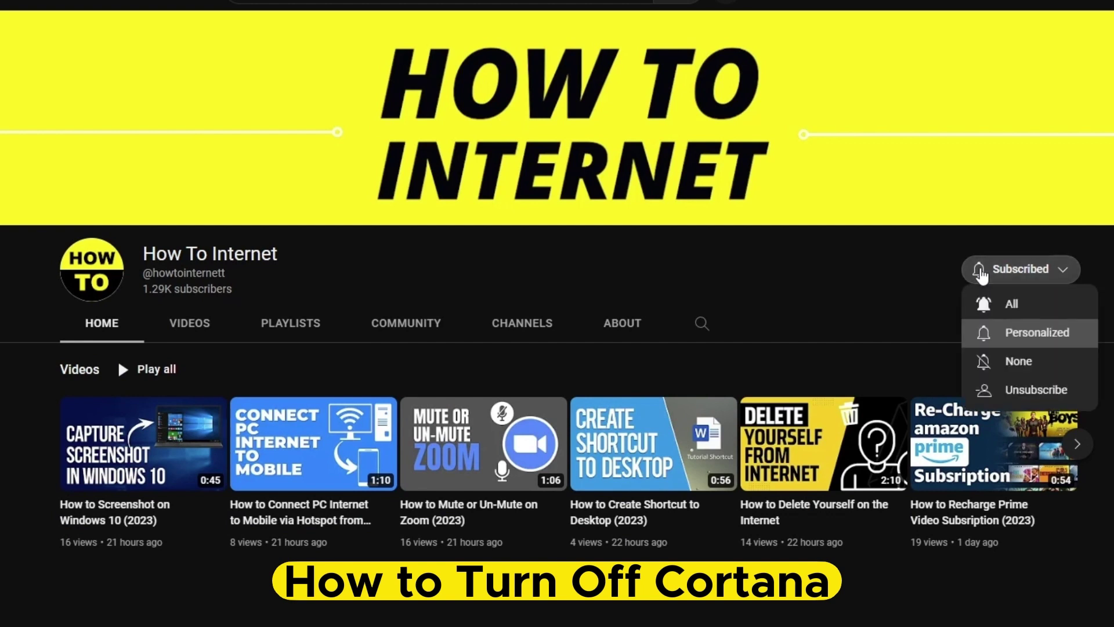
left_click(987, 303)
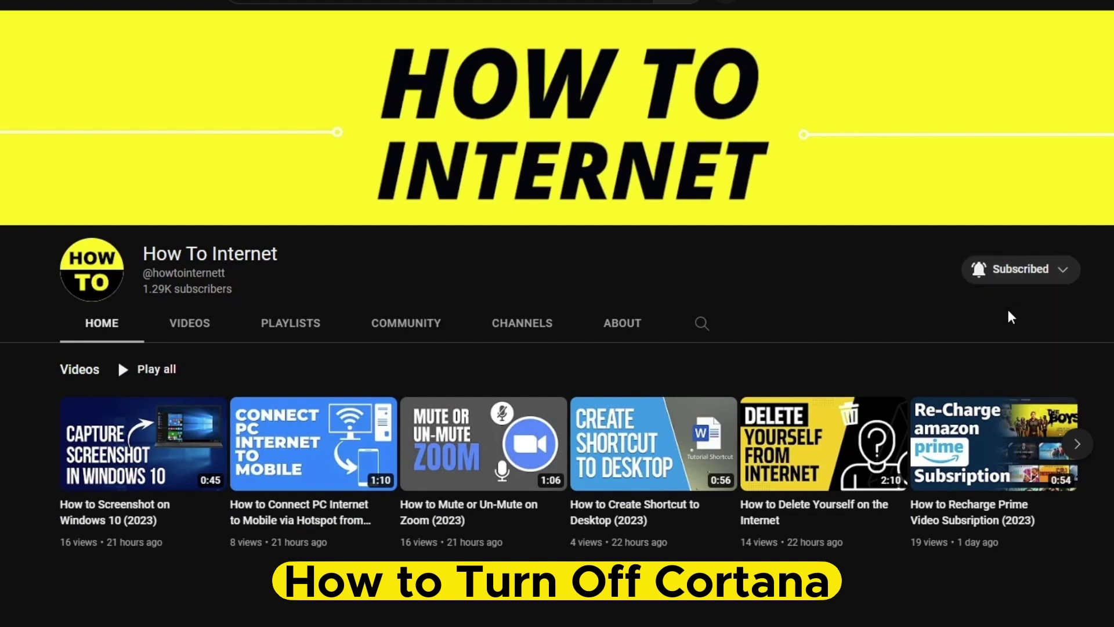